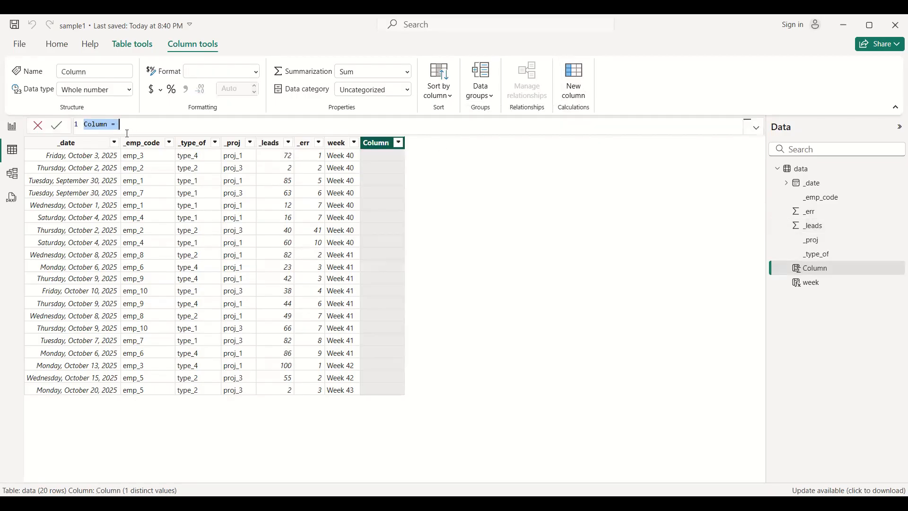
# Step: Name the new column Total_Leads and begin its formula with CALCULATE over SUM(data[_leads])
pyautogui.write('Total _Leads = CALCULATE(')
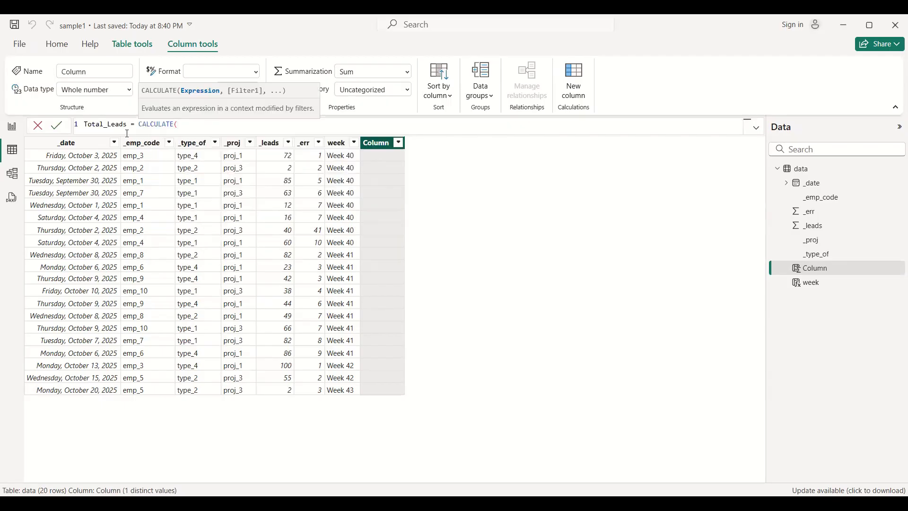
pyautogui.write('SUM(')
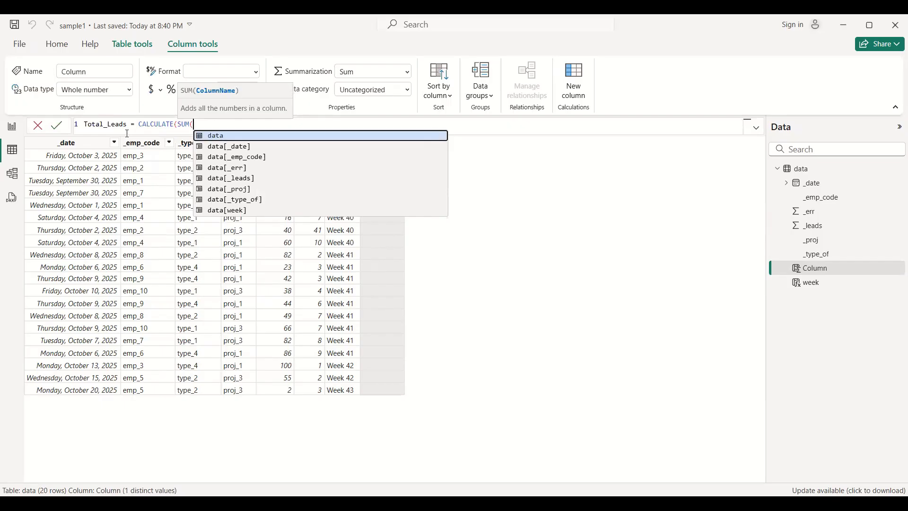
pyautogui.press('Down')
pyautogui.press('Down')
pyautogui.press('Down')
pyautogui.press('Down')
pyautogui.press('Tab')
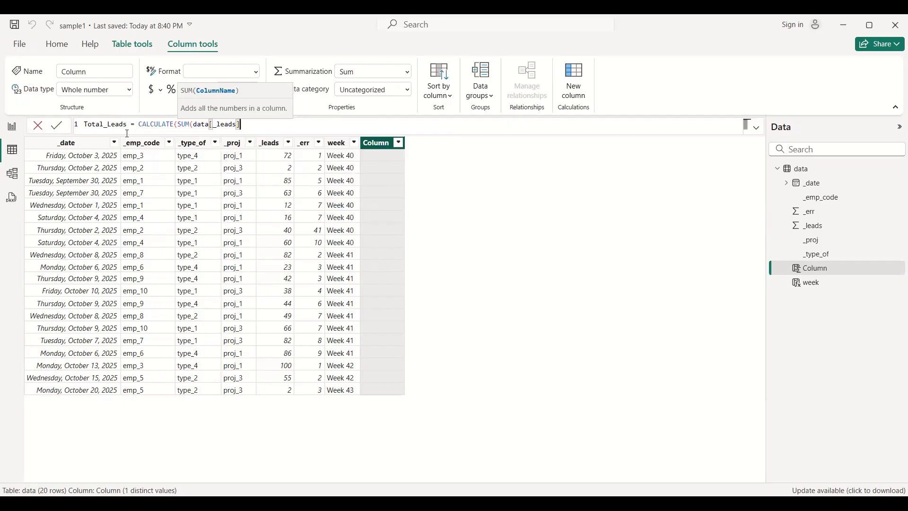
pyautogui.write(')')
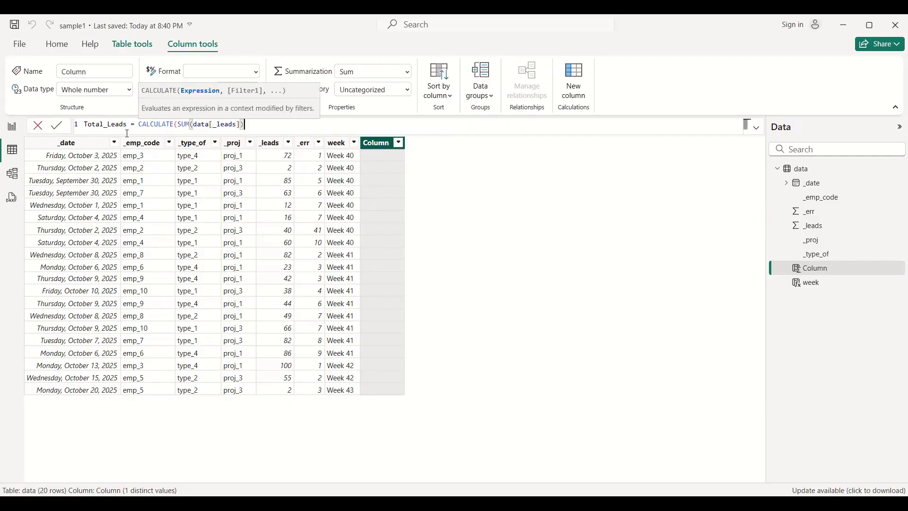
pyautogui.write(', ')
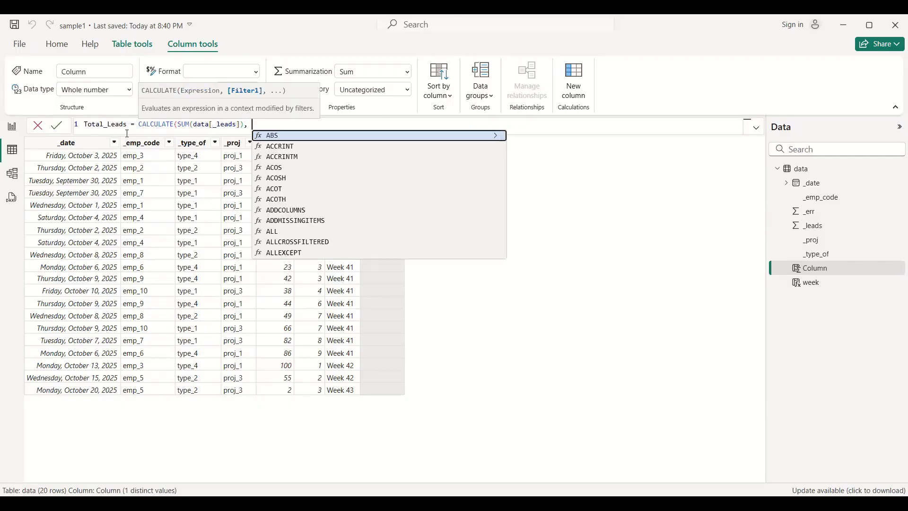
# Step: Complete the Total_Leads formula with the filter ALLEXCEPT(data,data[week]) and commit it
pyautogui.write('allex')
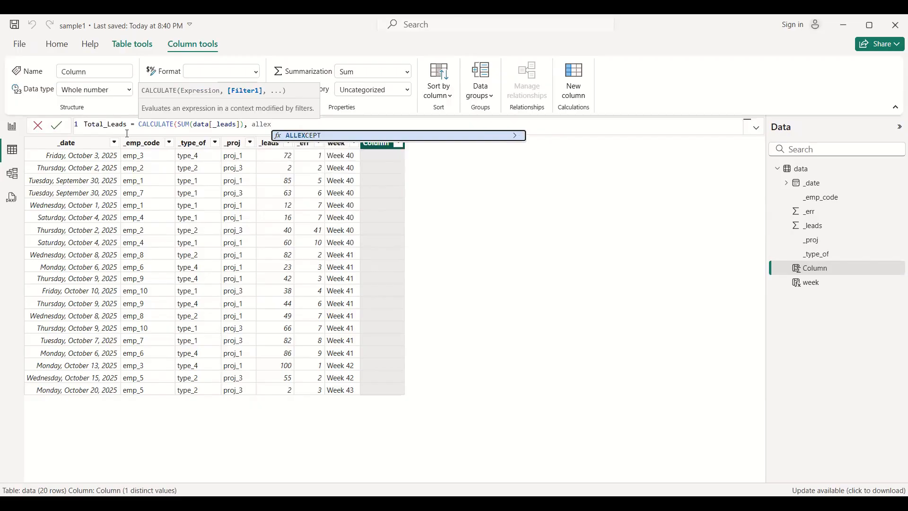
pyautogui.press('Tab')
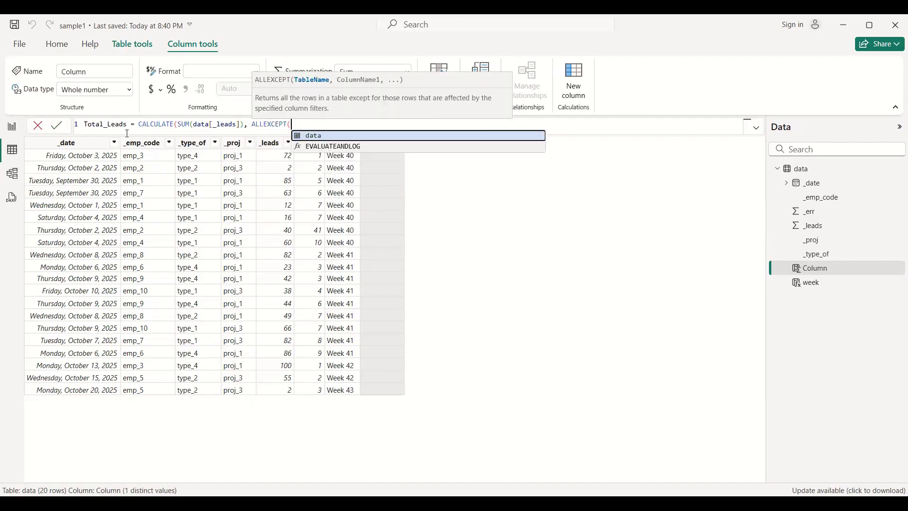
pyautogui.press('Tab')
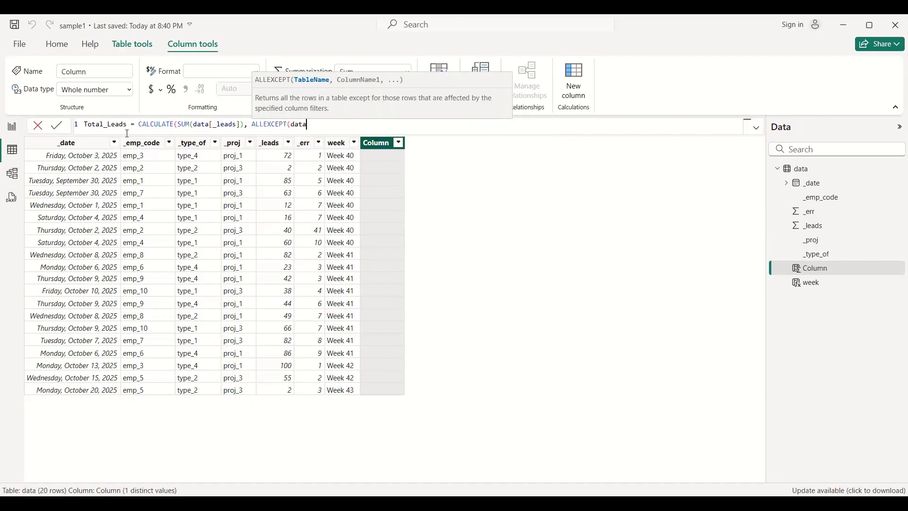
pyautogui.write(',')
pyautogui.press('Down')
pyautogui.press('Down')
pyautogui.press('Down')
pyautogui.press('Down')
pyautogui.press('Down')
pyautogui.press('Down')
pyautogui.press('Down')
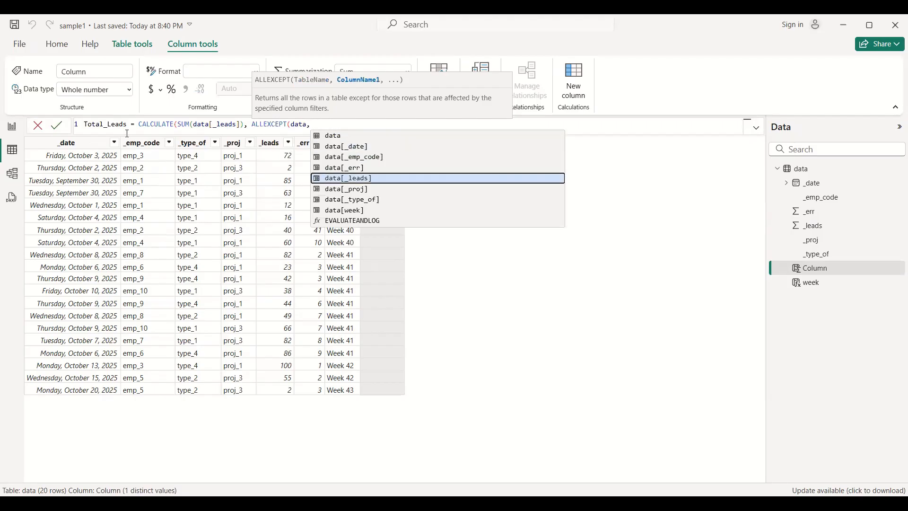
pyautogui.press('Tab')
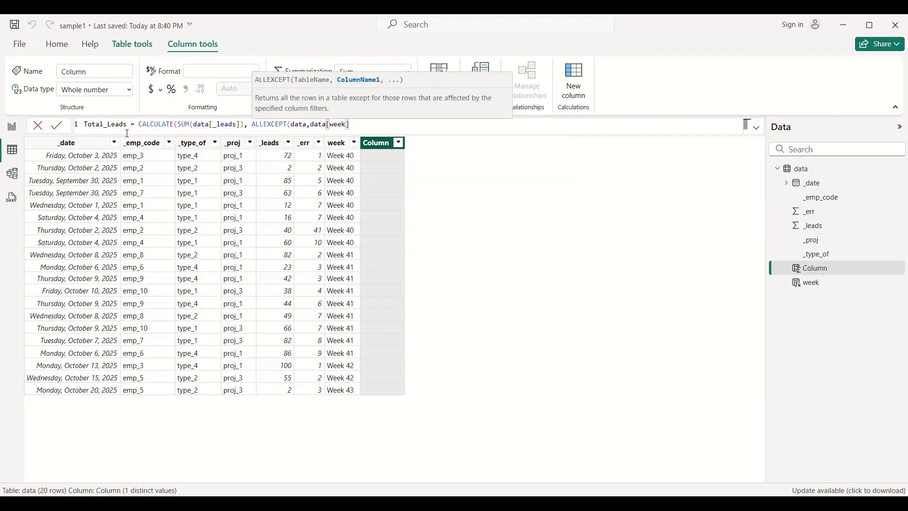
pyautogui.write('))')
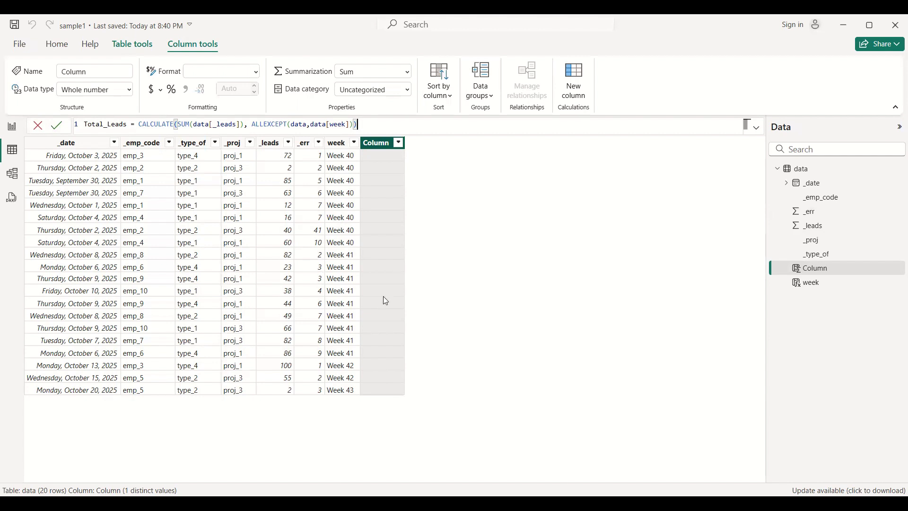
pyautogui.press('Return')
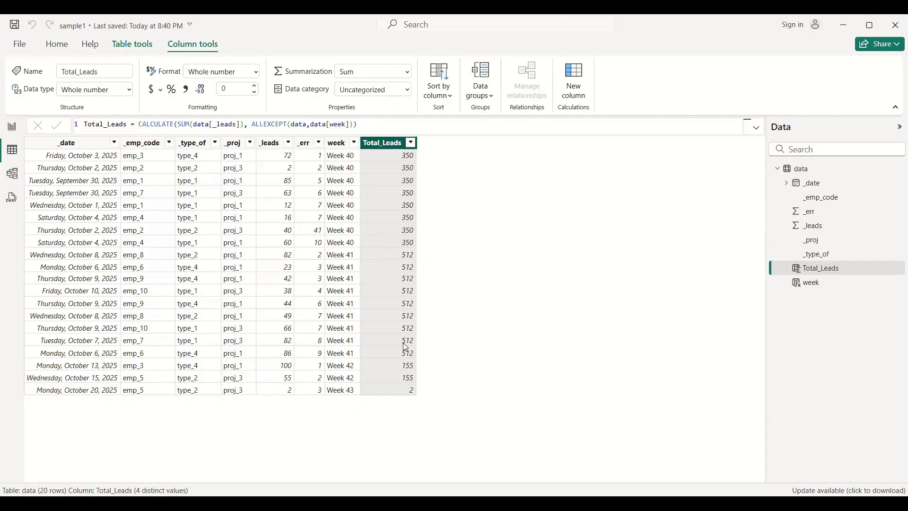
# Step: Add another calculated column named Total_err and begin its formula with CALCULATE over the sum of data[_err]
pyautogui.click(388, 242)
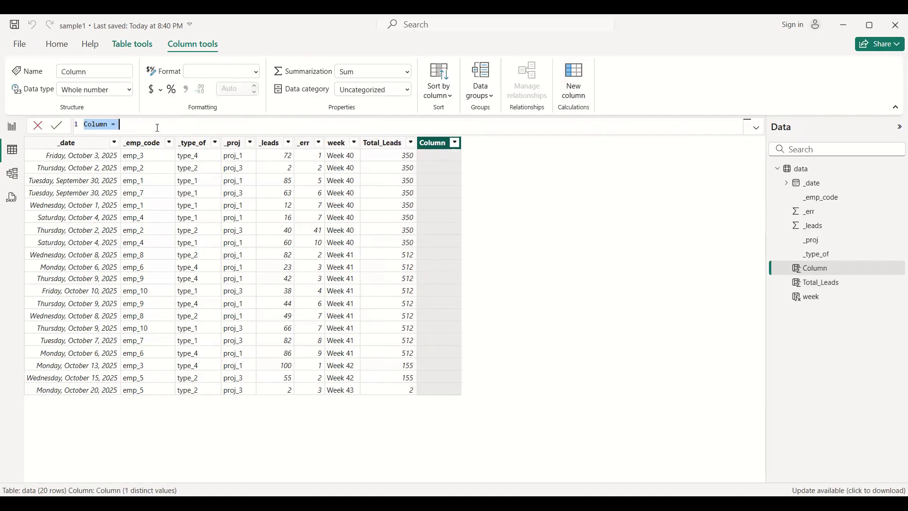
pyautogui.write('Total_err = CALCULATE(')
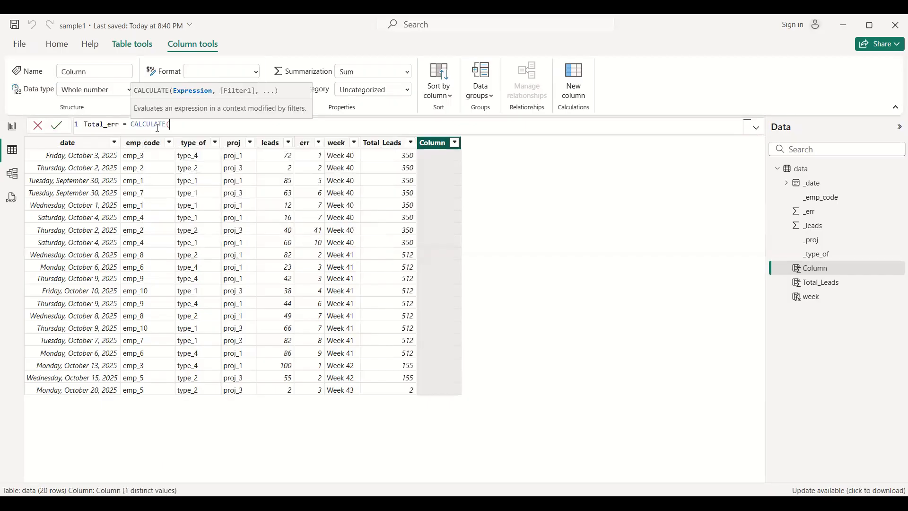
pyautogui.write('SUM(')
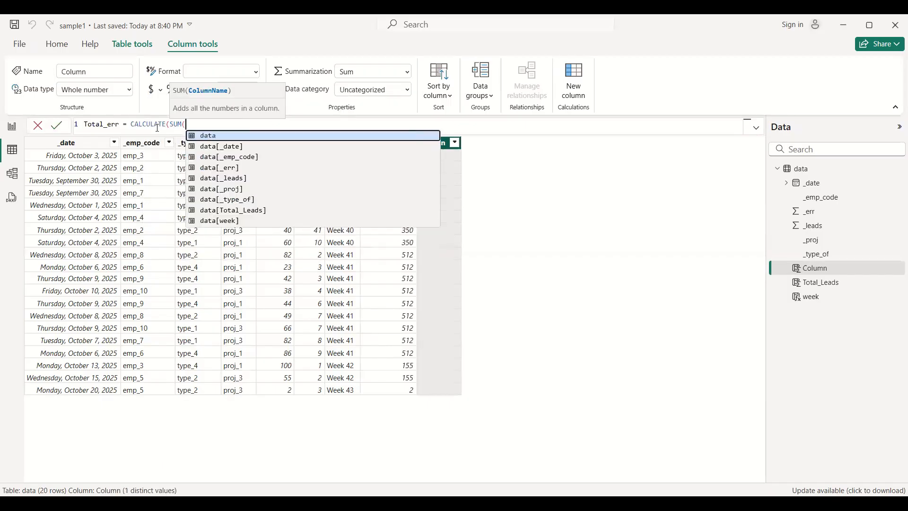
pyautogui.press('Down')
pyautogui.press('Down')
pyautogui.press('Down')
pyautogui.press('Down')
pyautogui.press('Down')
pyautogui.press('Up')
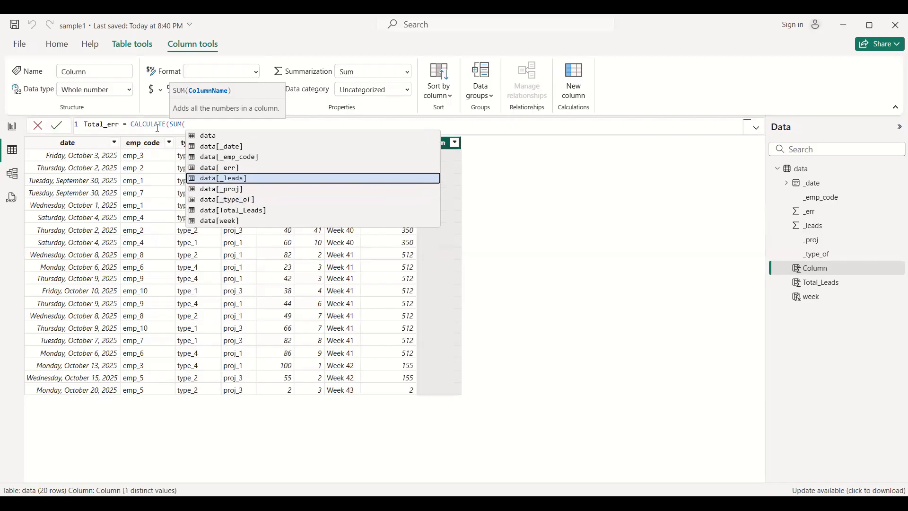
pyautogui.press('Up')
pyautogui.press('Tab')
# Step: Complete the Total_err formula with the filter ALLEXCEPT(data,data[week]) and commit it
pyautogui.write('), allex')
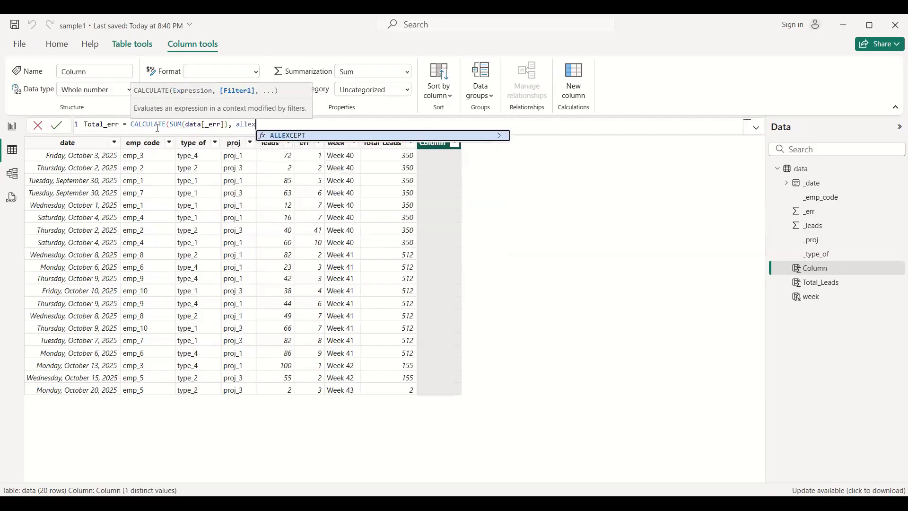
pyautogui.press('Tab')
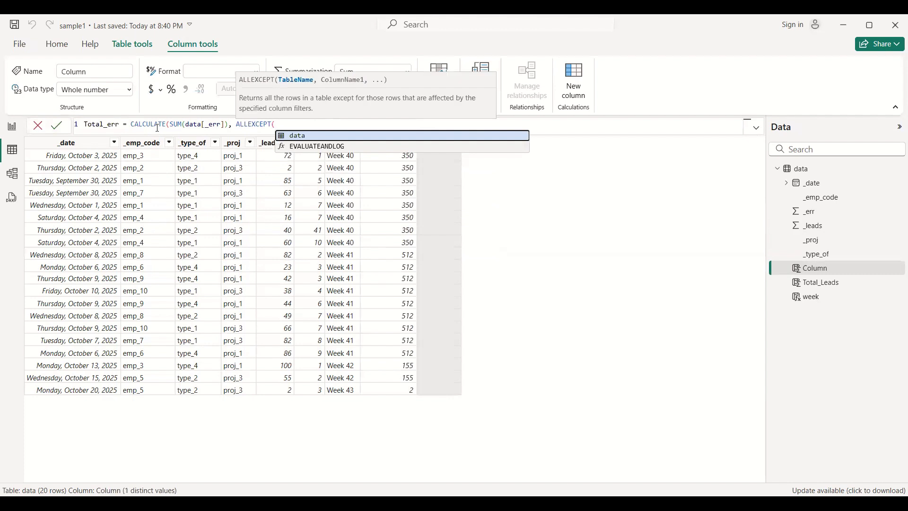
pyautogui.press('Tab')
pyautogui.write(',')
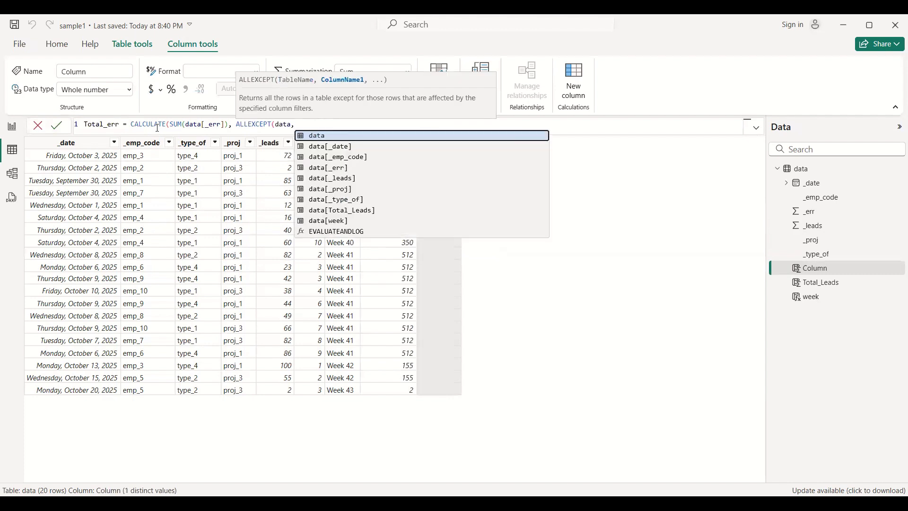
pyautogui.press('Down')
pyautogui.press('Down')
pyautogui.press('Down')
pyautogui.press('Down')
pyautogui.press('Down')
pyautogui.press('Down')
pyautogui.press('Down')
pyautogui.press('Down')
pyautogui.press('Tab')
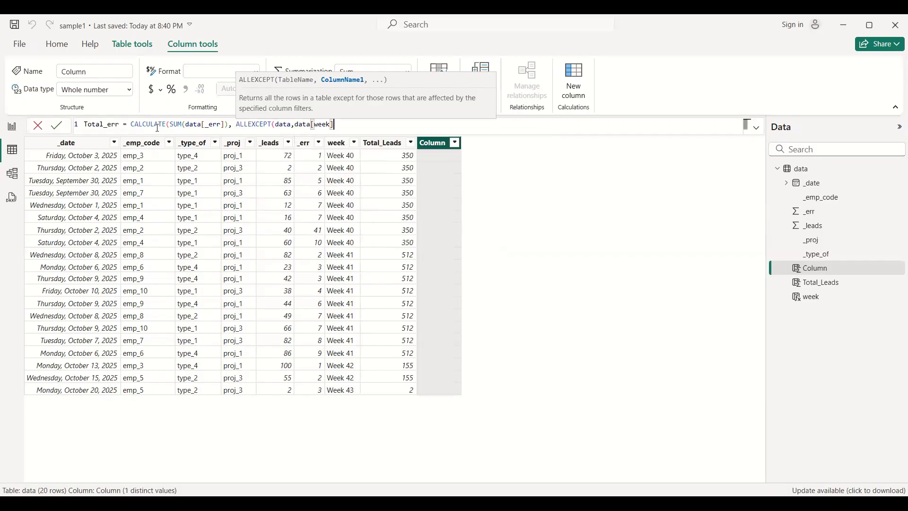
pyautogui.write('))')
pyautogui.press('Return')
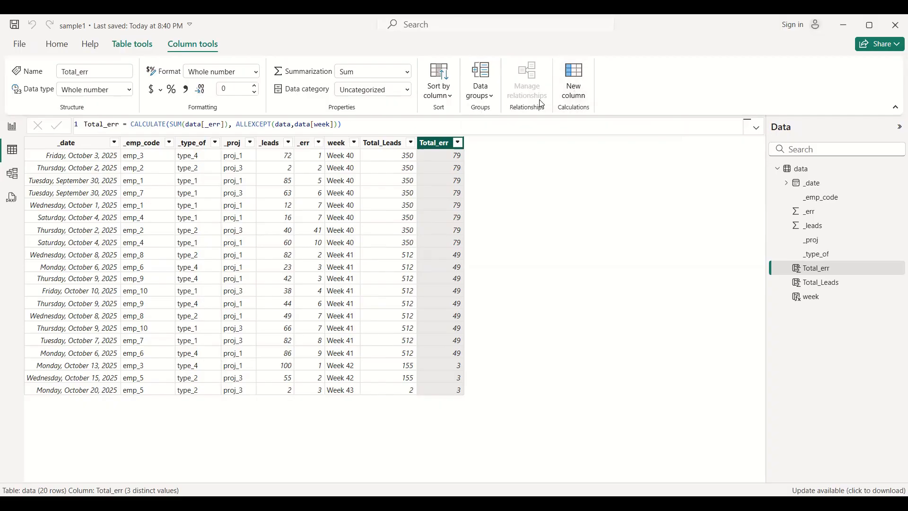
# Step: Add a third calculated column named Leads&err and continue its formula on a second line
pyautogui.click(576, 90)
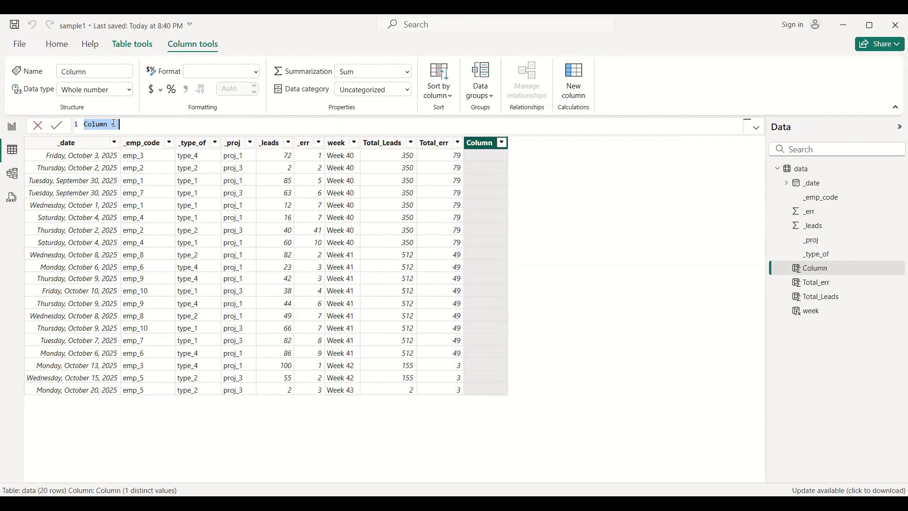
pyautogui.write('Leads&err =')
pyautogui.hotkey('shift', 'Return')
# Step: Declare a variable leads in the Leads&err formula, starting with CALCULATE over the sum of data[_leads]
pyautogui.write('v')
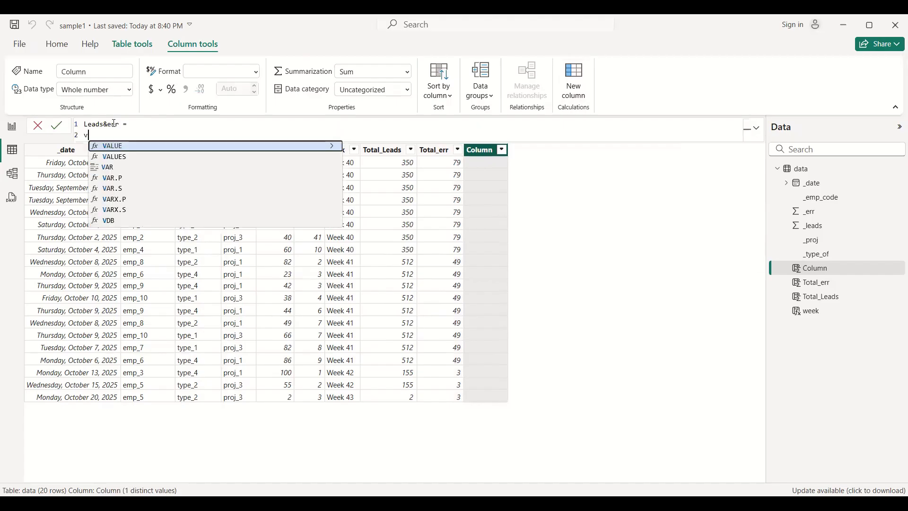
pyautogui.write('ar leadss')
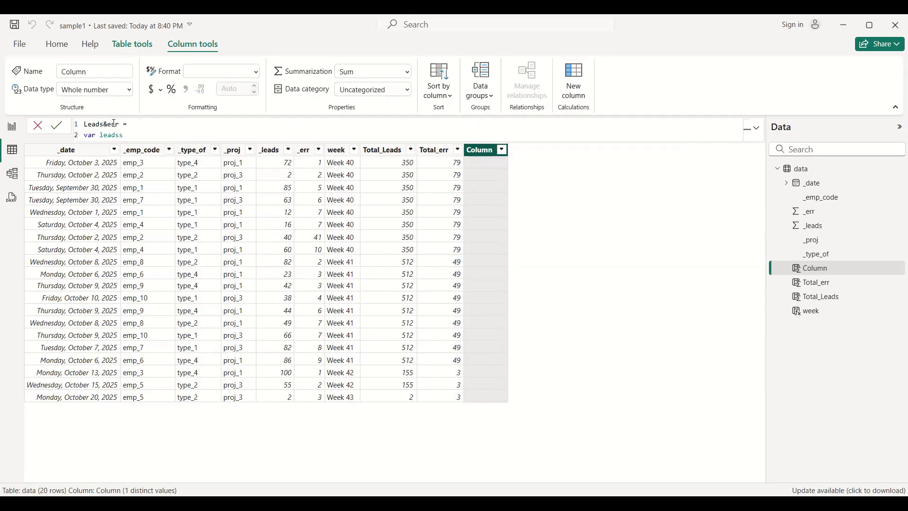
pyautogui.press('BackSpace')
pyautogui.write('= CALCULATE(sum')
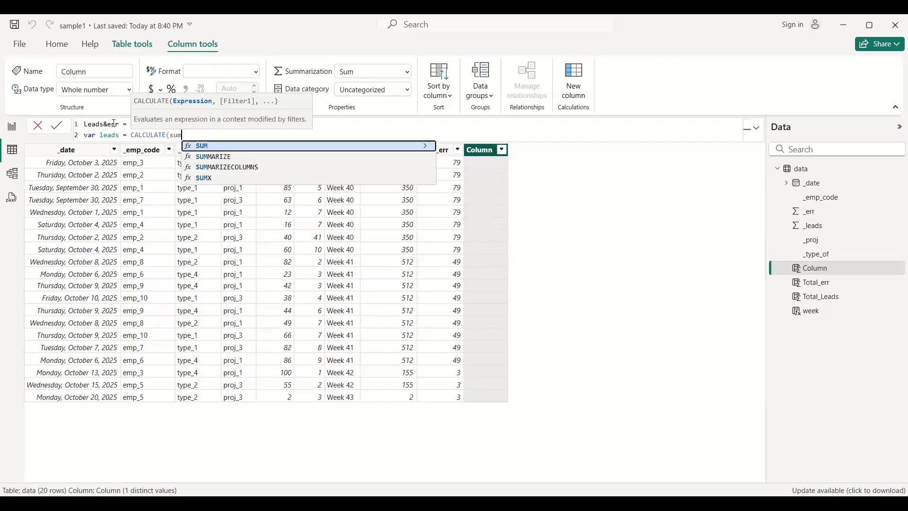
pyautogui.press('Tab')
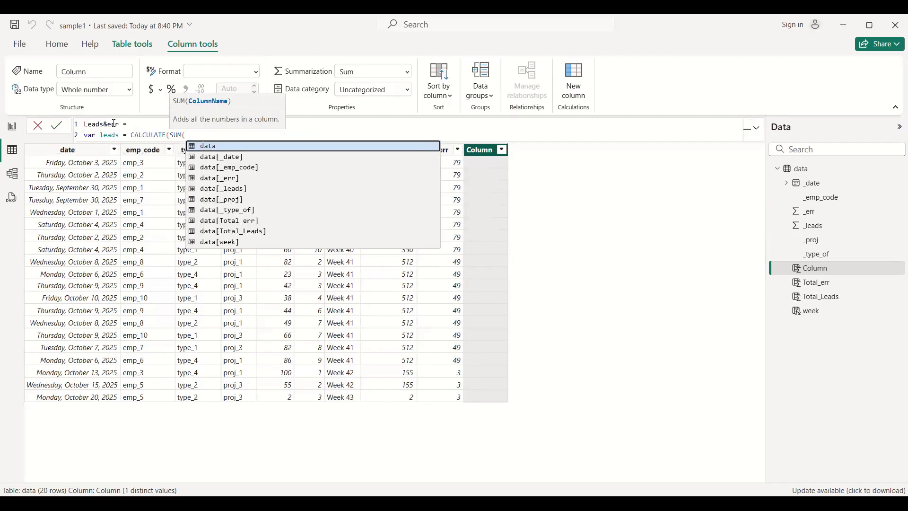
pyautogui.press('Down')
pyautogui.press('Down')
pyautogui.press('Down')
pyautogui.press('Down')
pyautogui.press('Tab')
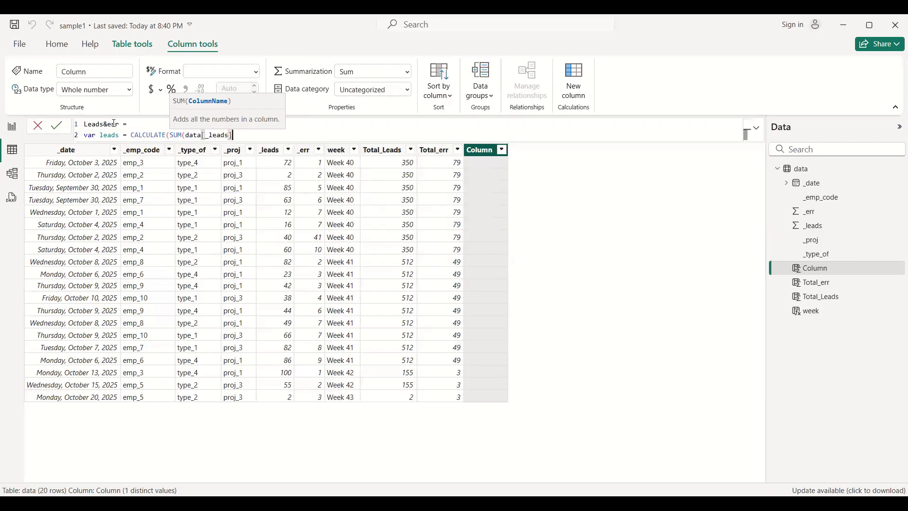
# Step: Complete the leads variable with the filter ALLEXCEPT(data,data[week])
pyautogui.write('), alle')
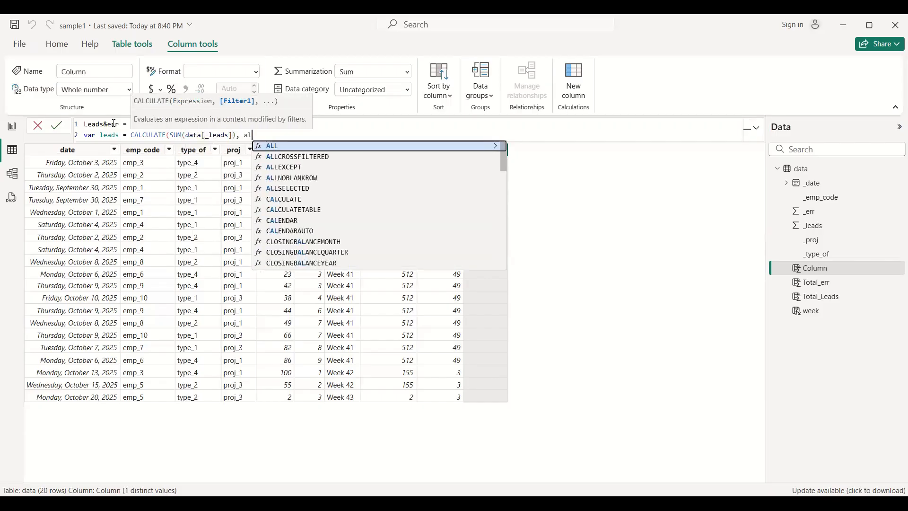
pyautogui.press('Tab')
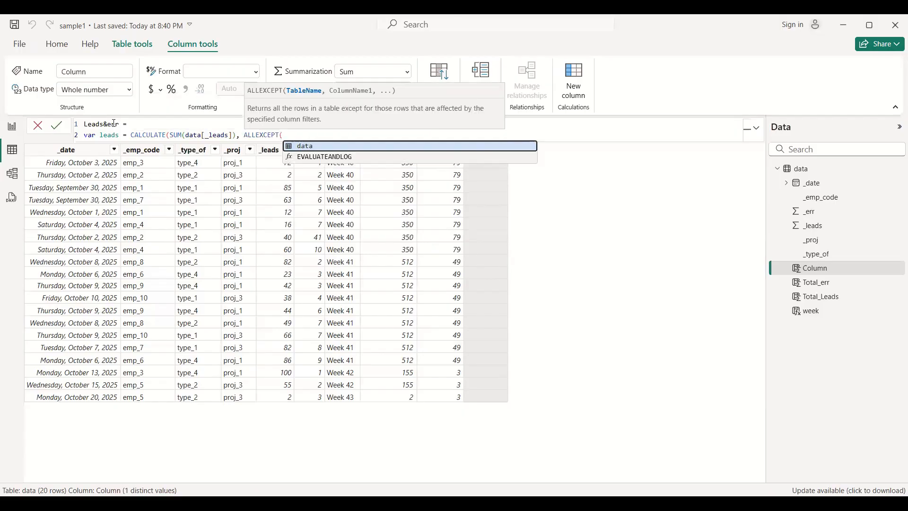
pyautogui.press('Tab')
pyautogui.write(',')
pyautogui.press('Down')
pyautogui.press('Down')
pyautogui.press('Down')
pyautogui.press('Down')
pyautogui.press('Down')
pyautogui.press('Down')
pyautogui.press('Down')
pyautogui.press('Down')
pyautogui.press('Down')
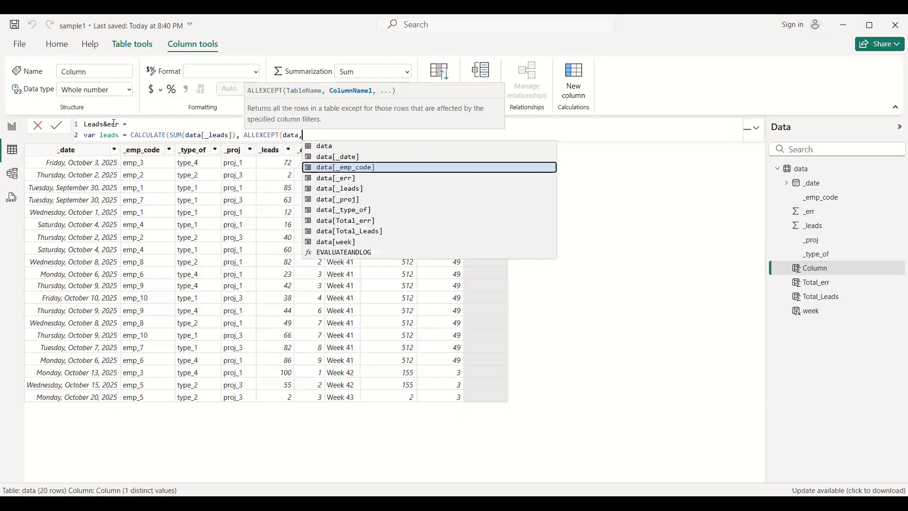
pyautogui.press('Tab')
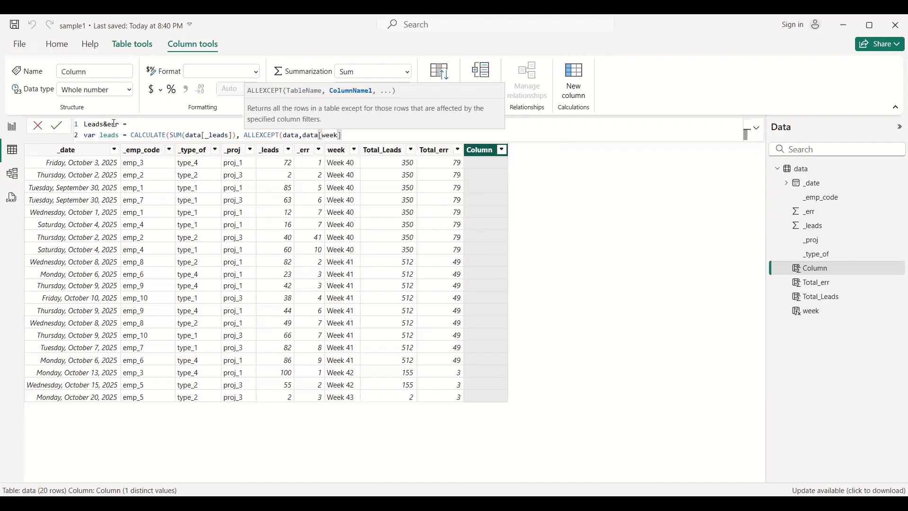
pyautogui.write('))')
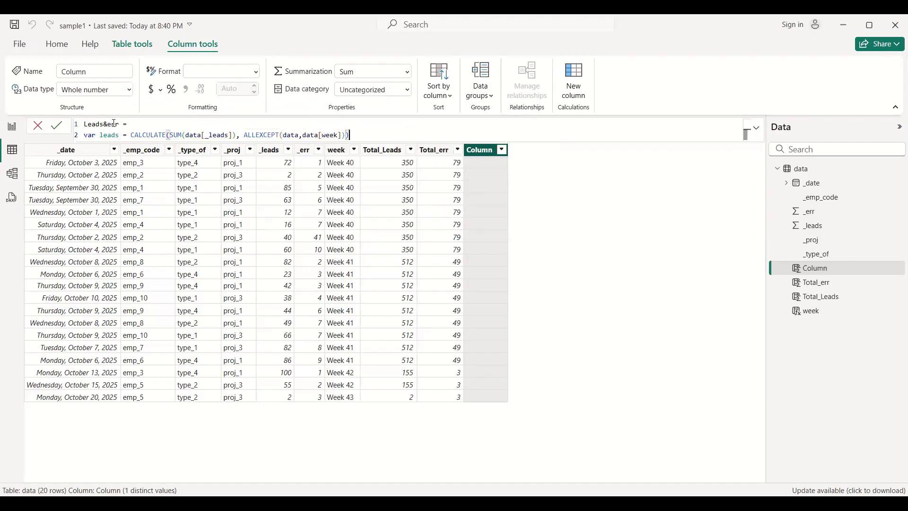
# Step: Declare a second variable err on a new line of the Leads&err formula, starting with CALCULATE over the sum of data[_err]
pyautogui.hotkey('shift', 'Return')
pyautogui.write('var err = CALCULATE(SUM(')
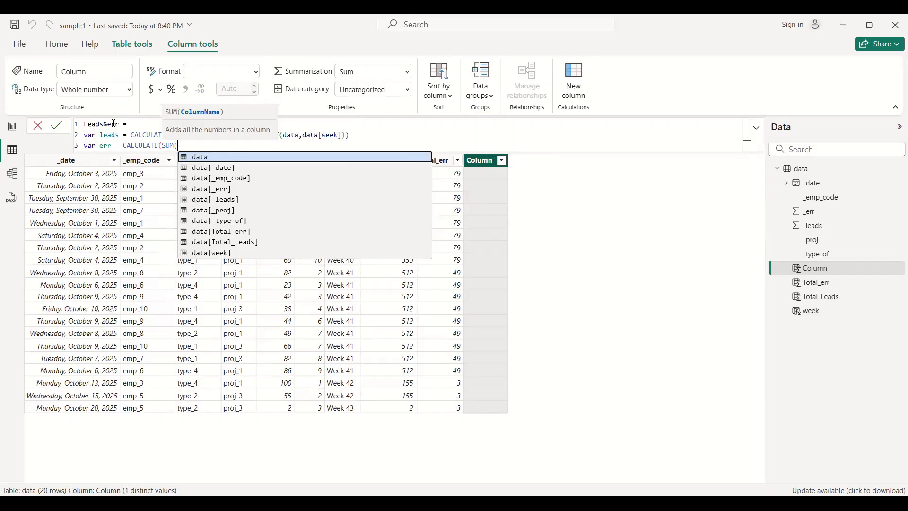
pyautogui.press('Down')
pyautogui.press('Down')
pyautogui.press('Down')
pyautogui.press('Down')
pyautogui.press('Up')
pyautogui.press('Up')
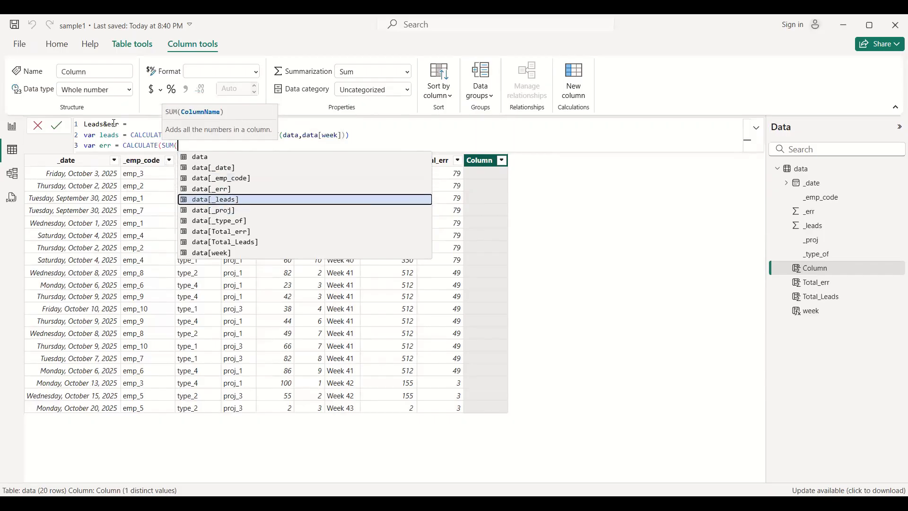
pyautogui.press('Tab')
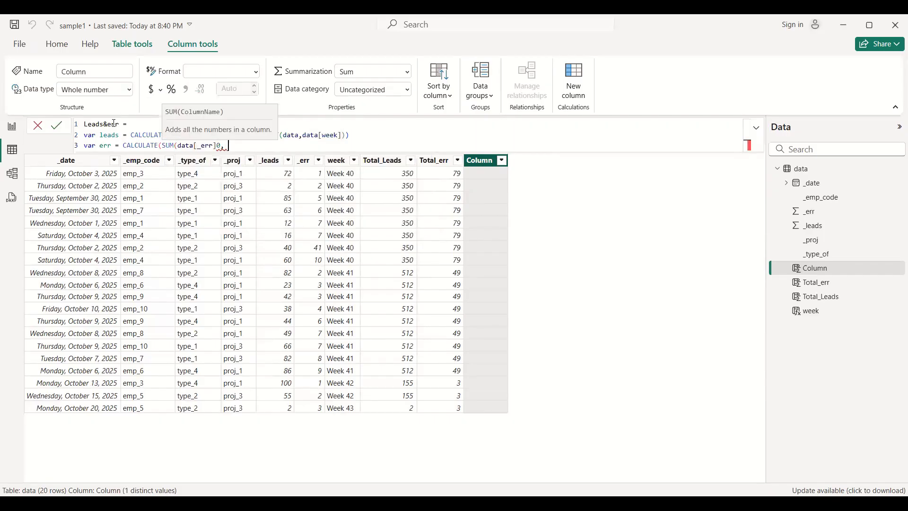
# Step: Complete the err variable with the filter ALLEXCEPT(data, data[_err]) and close the expression
pyautogui.write('), allex')
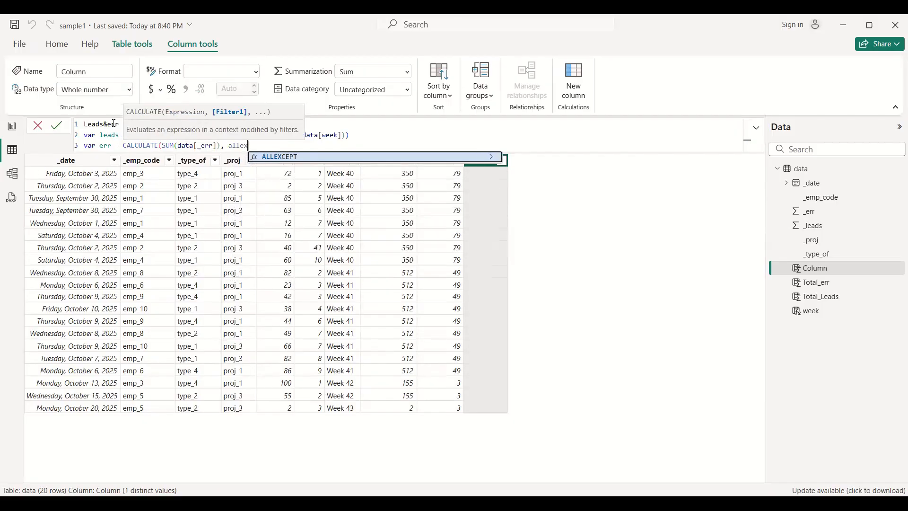
pyautogui.press('Tab')
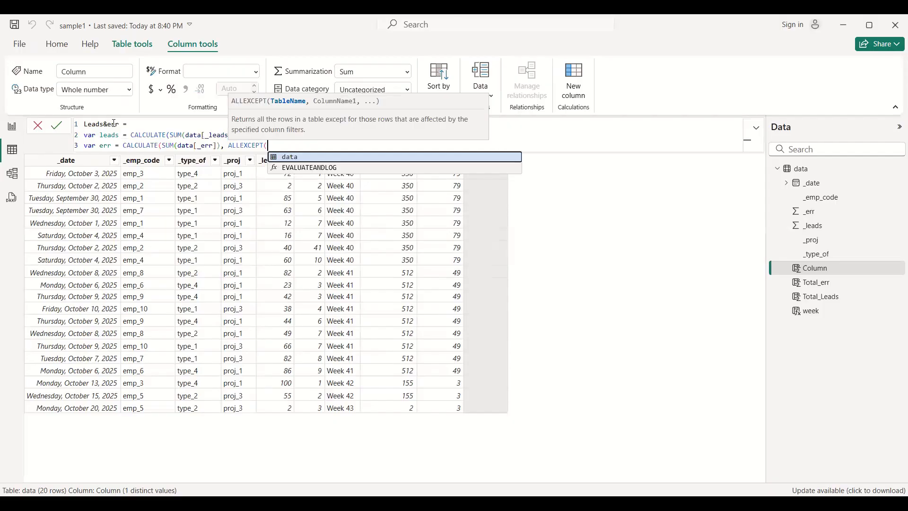
pyautogui.write('data,')
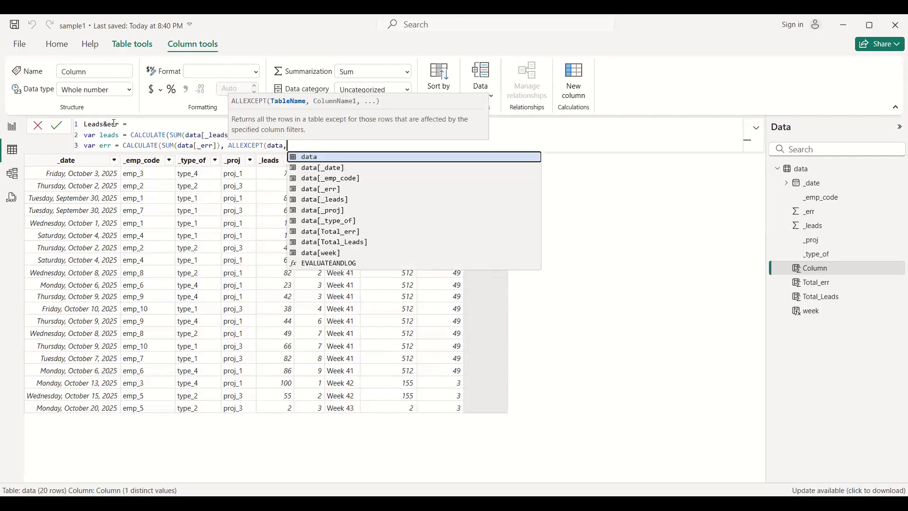
pyautogui.press('Down')
pyautogui.press('Down')
pyautogui.press('Down')
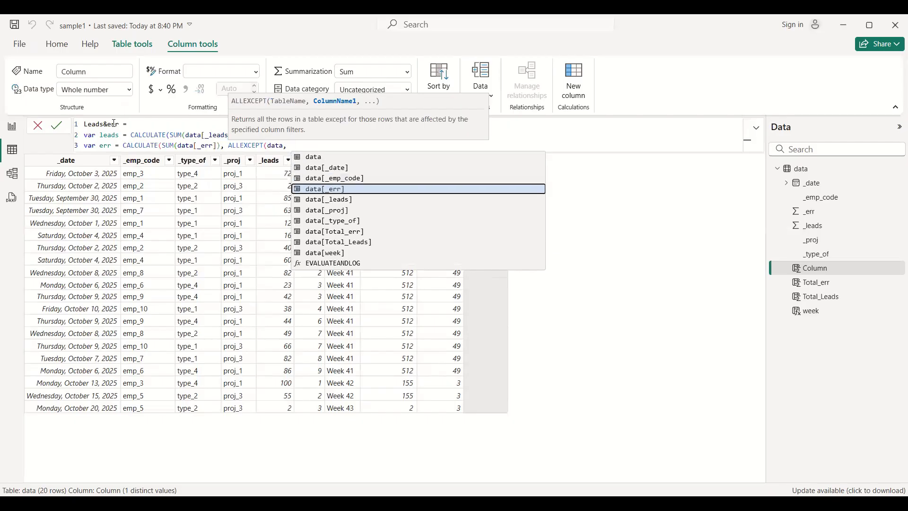
pyautogui.press('Tab')
pyautogui.write('))')
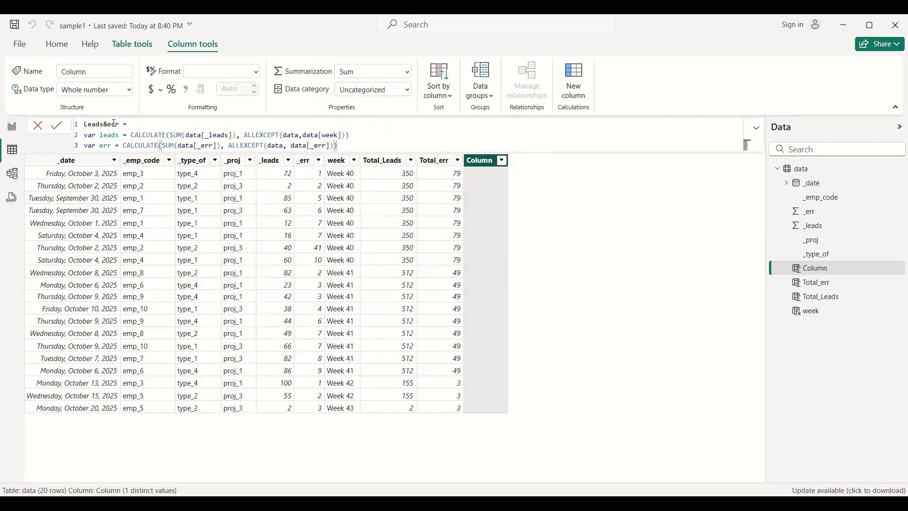
# Step: Add a final line RETURN leads/err to the Leads&err formula and commit it
pyautogui.hotkey('shift', 'Return')
pyautogui.write('reu')
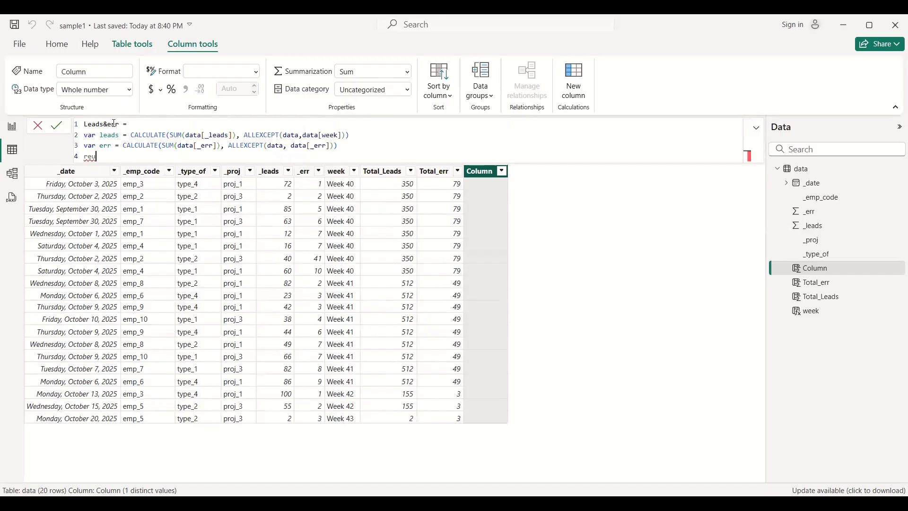
pyautogui.press('Tab')
pyautogui.write('lea')
pyautogui.press('Tab')
pyautogui.write('/err')
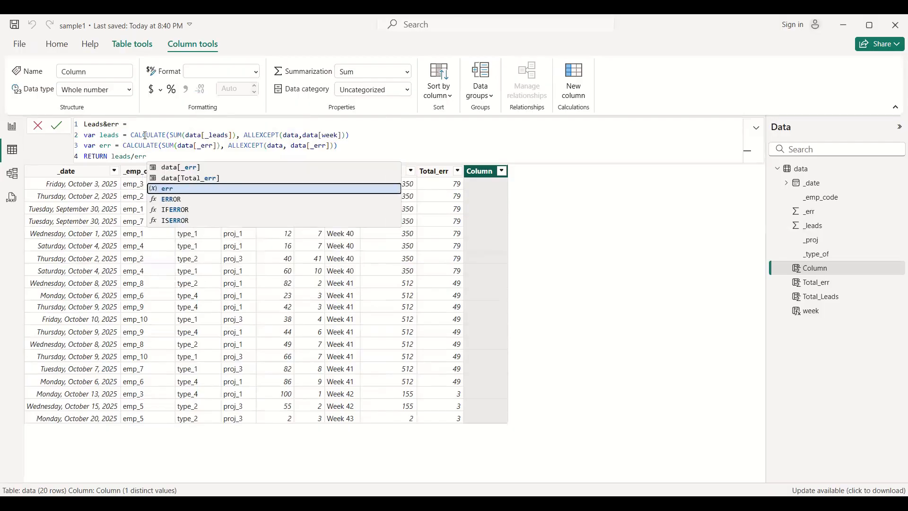
pyautogui.press('Tab')
pyautogui.click(56, 126)
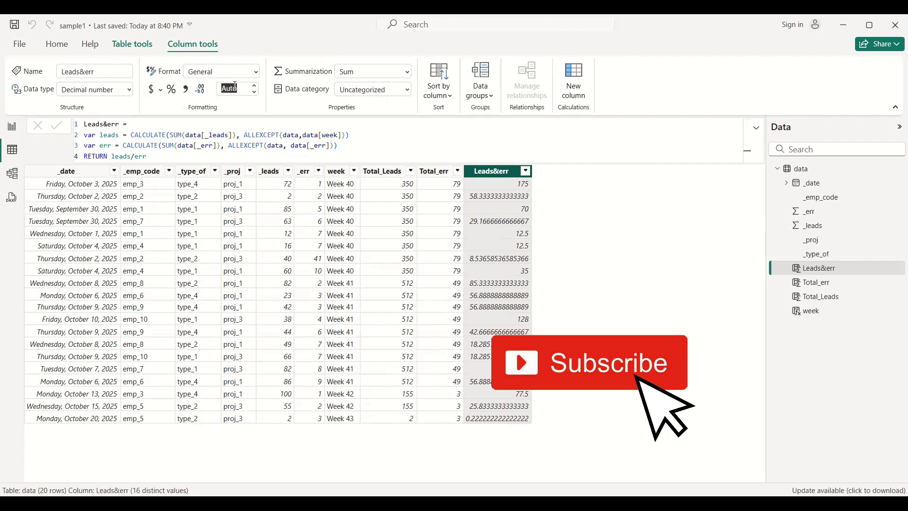
# Step: Format the Leads&err column to 2 decimal places and select the Total_Leads column to display its formula
pyautogui.press('BackSpace')
pyautogui.press('BackSpace')
pyautogui.press('BackSpace')
pyautogui.press('BackSpace')
pyautogui.write('2')
pyautogui.press('Return')
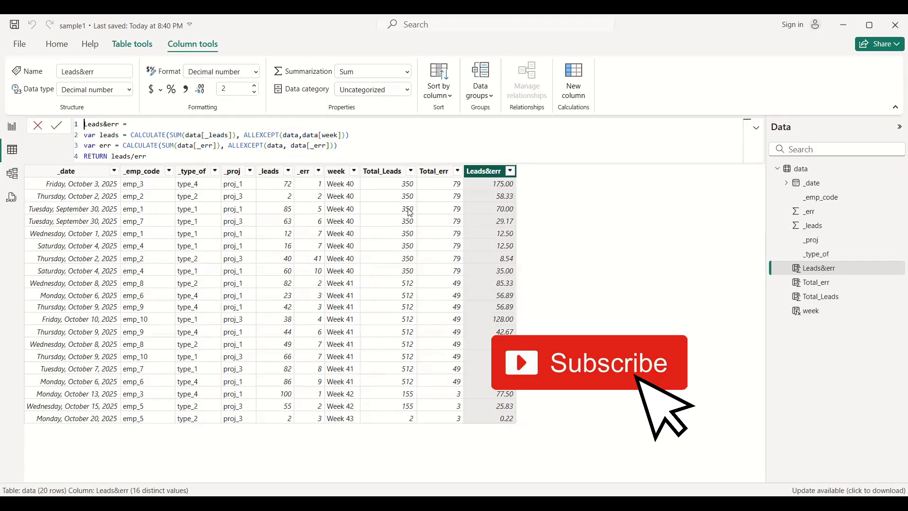
pyautogui.click(390, 192)
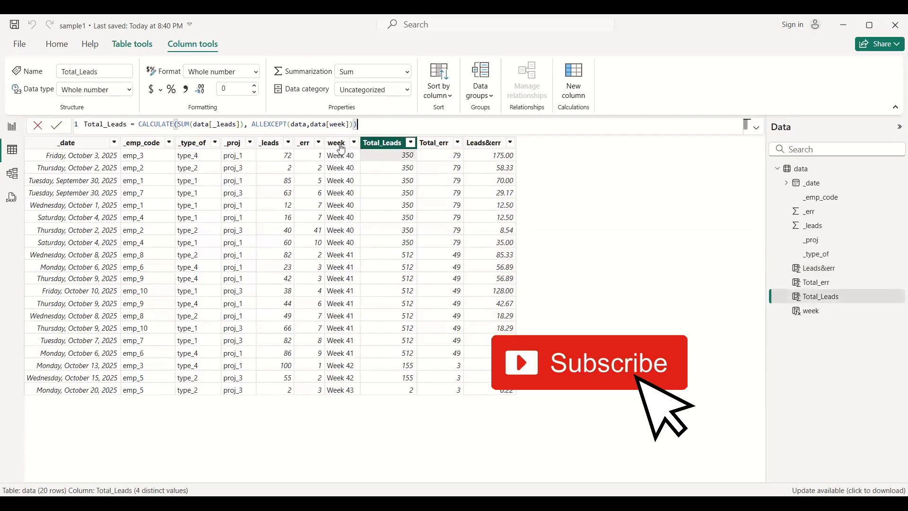